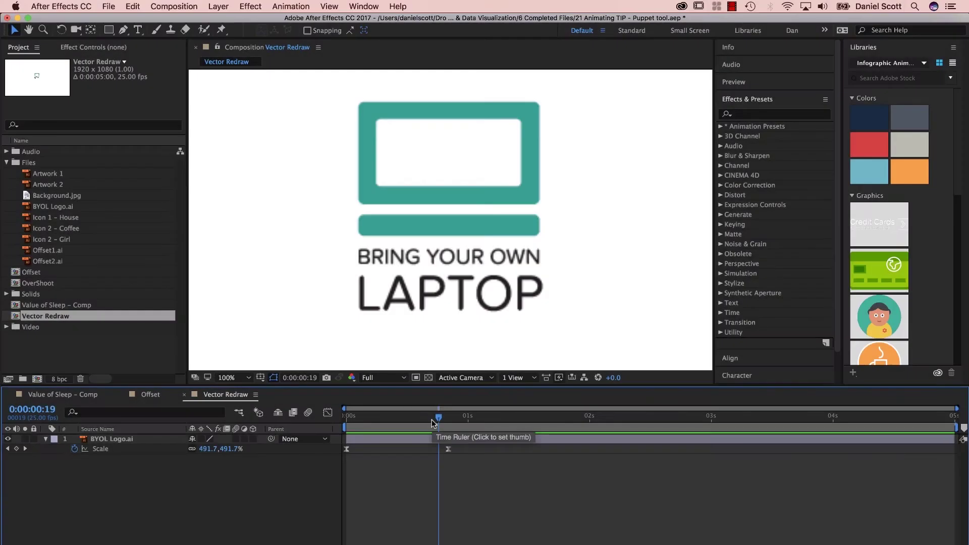
Scrub back to a smaller-logo frame and turn on Continuously Rasterize for BYOL Logo.ai
mouse_move(431, 419)
mouse_down()
mouse_move(356, 420)
mouse_move(448, 428)
mouse_up()
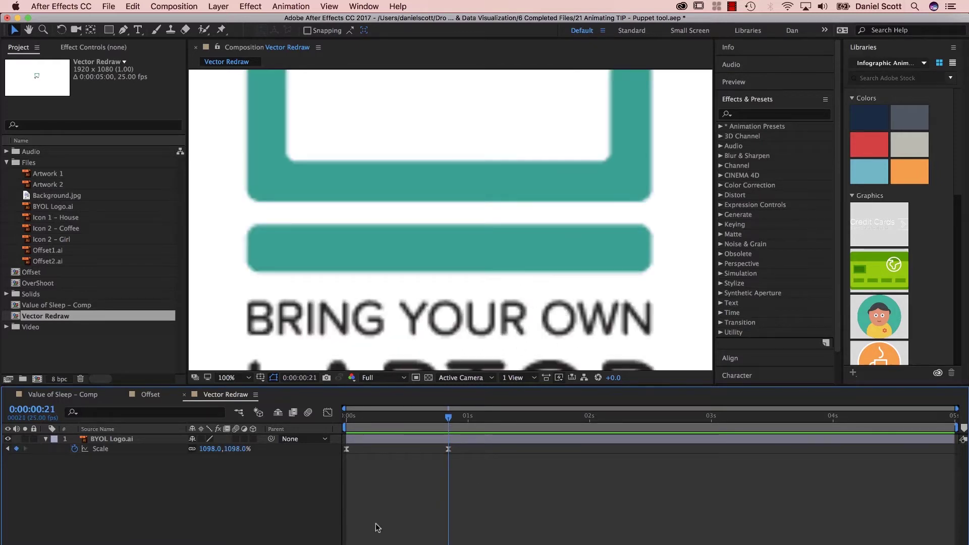
click(201, 439)
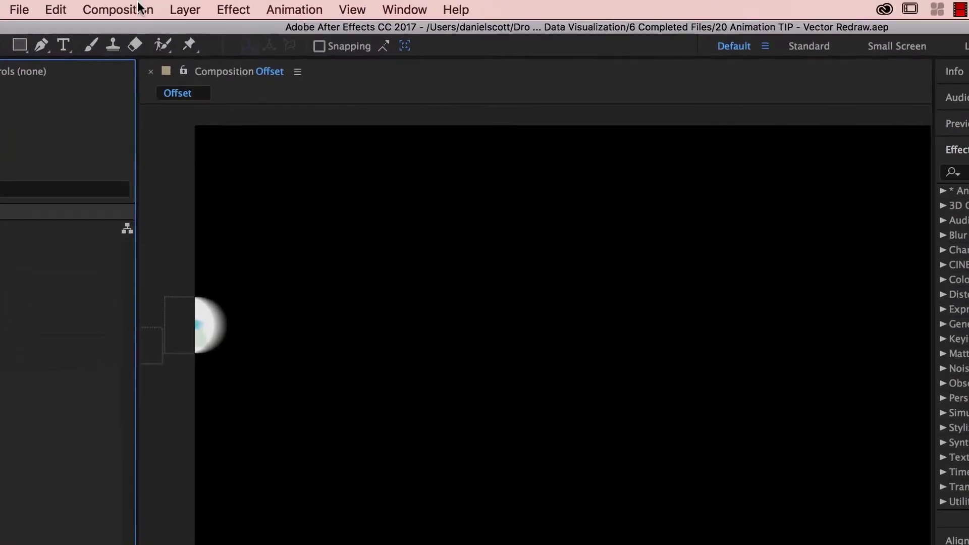
Create a new composition named Vector Redraw (1920×1080, 25 fps, 5 s) with a white background
click(183, 11)
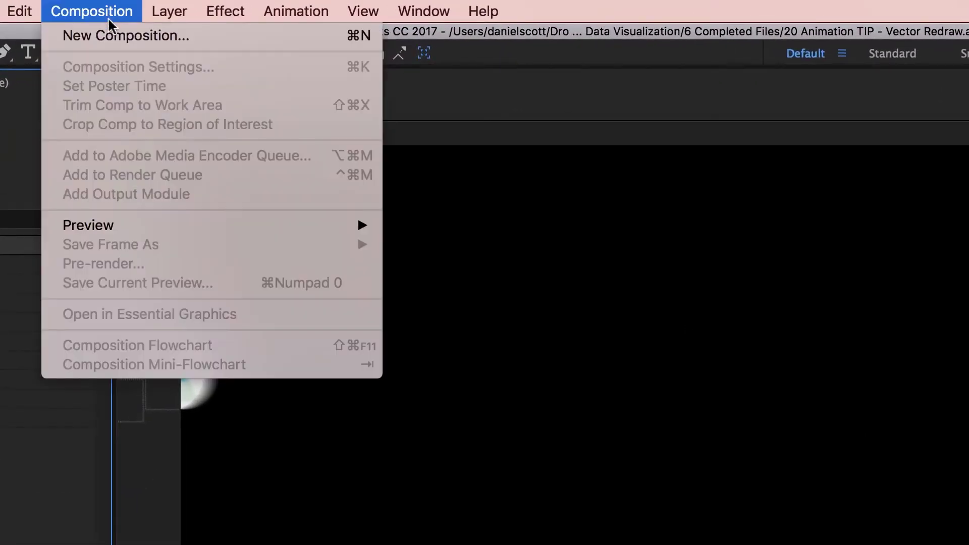
click(115, 35)
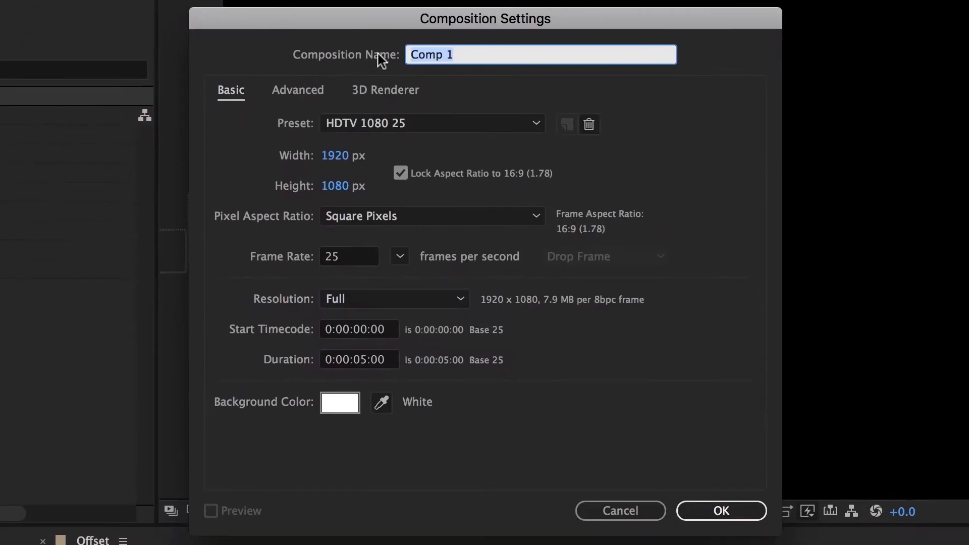
text(Vector Redraw)
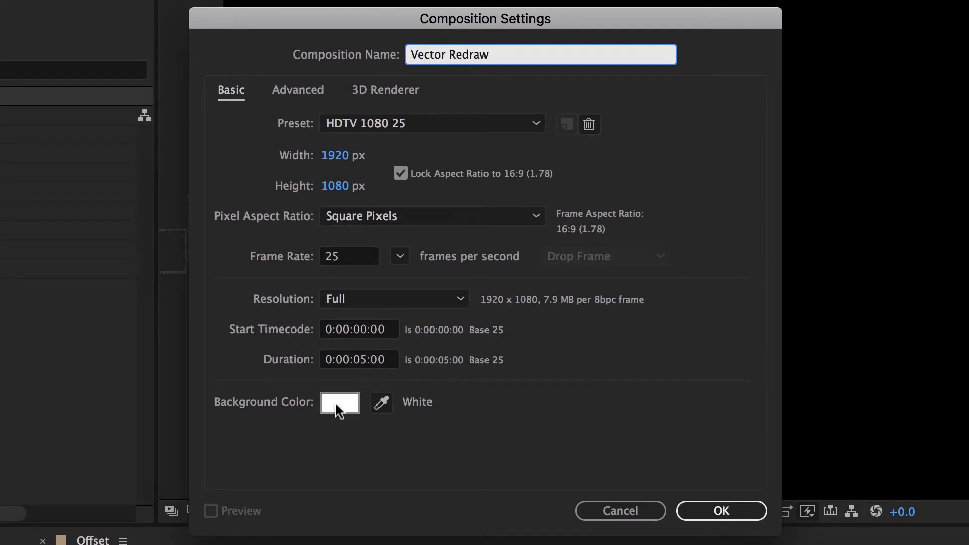
click(381, 402)
click(380, 406)
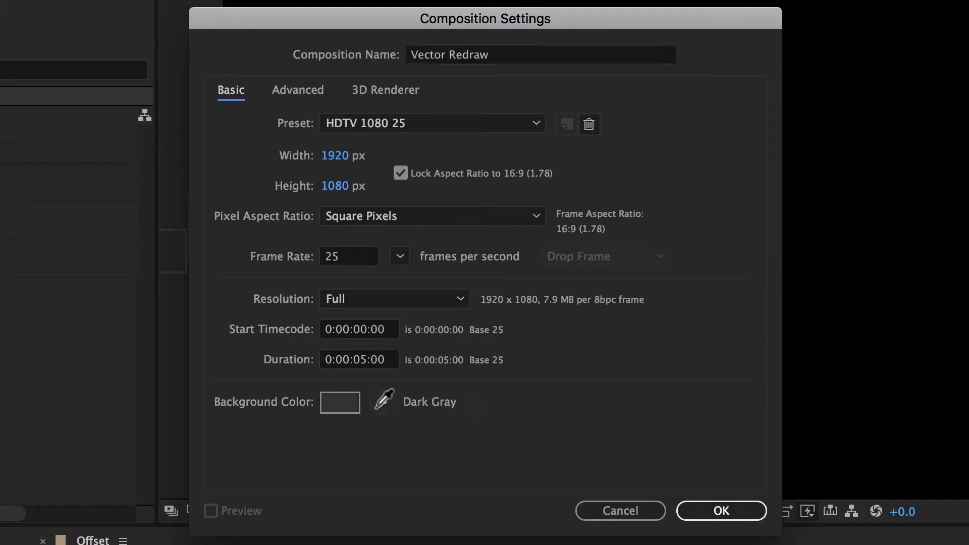
click(335, 411)
drag(0, 221, 0, 0)
click(299, 12)
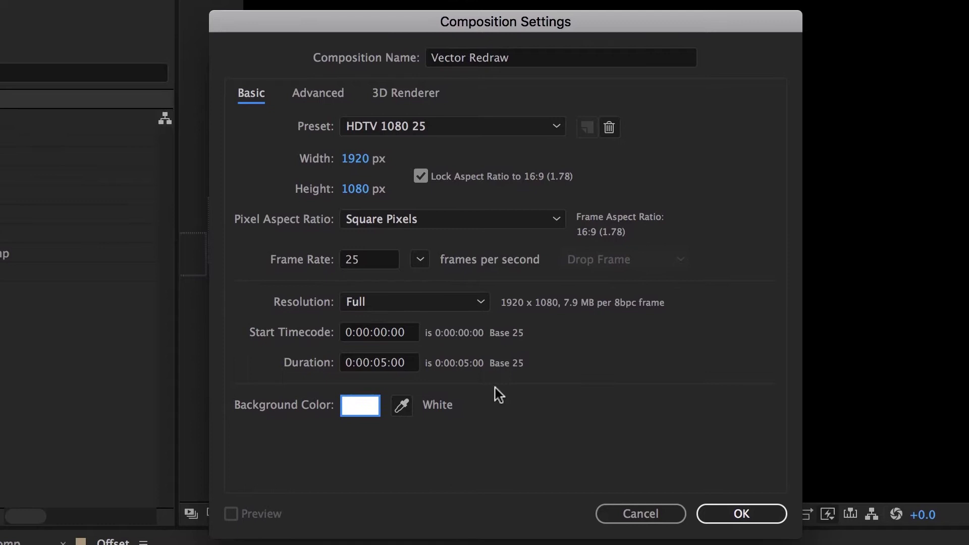
click(754, 515)
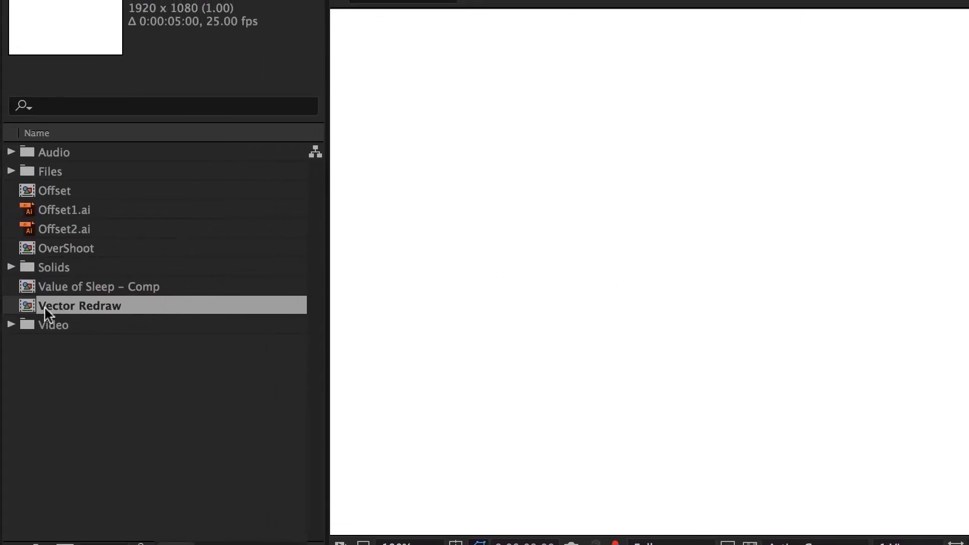
Import BYOL Logo.ai and drag it into the Vector Redraw composition as layer 1
double_click(90, 409)
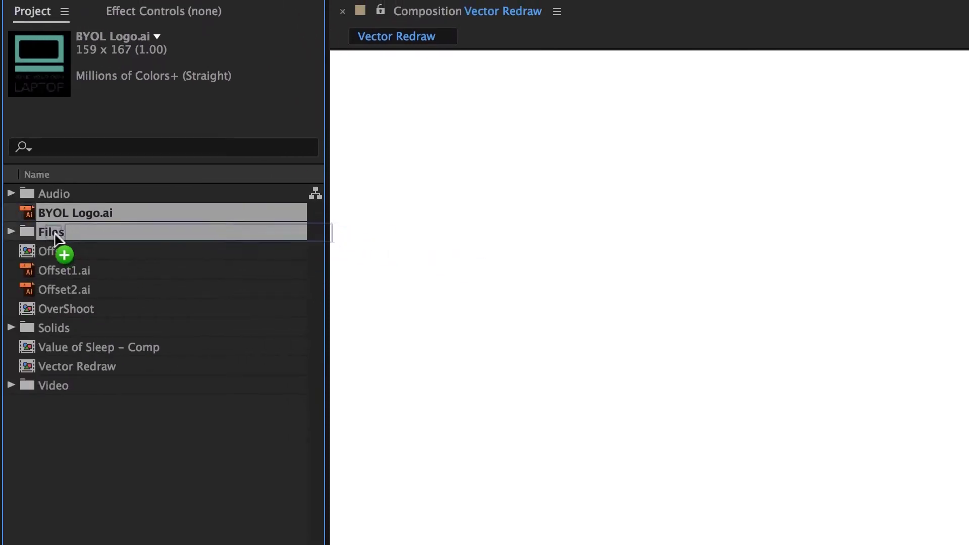
click(61, 260)
shift+click(59, 275)
click(11, 213)
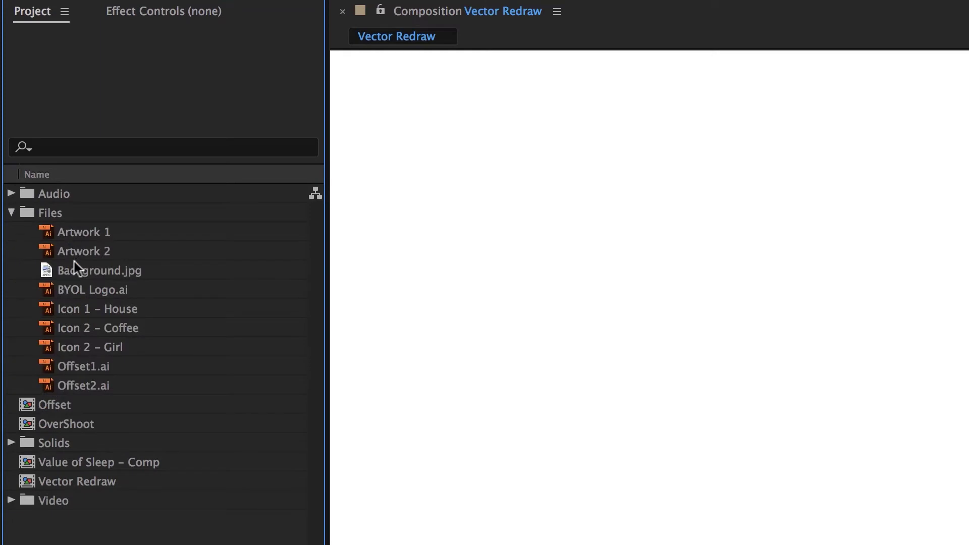
drag(89, 292, 773, 253)
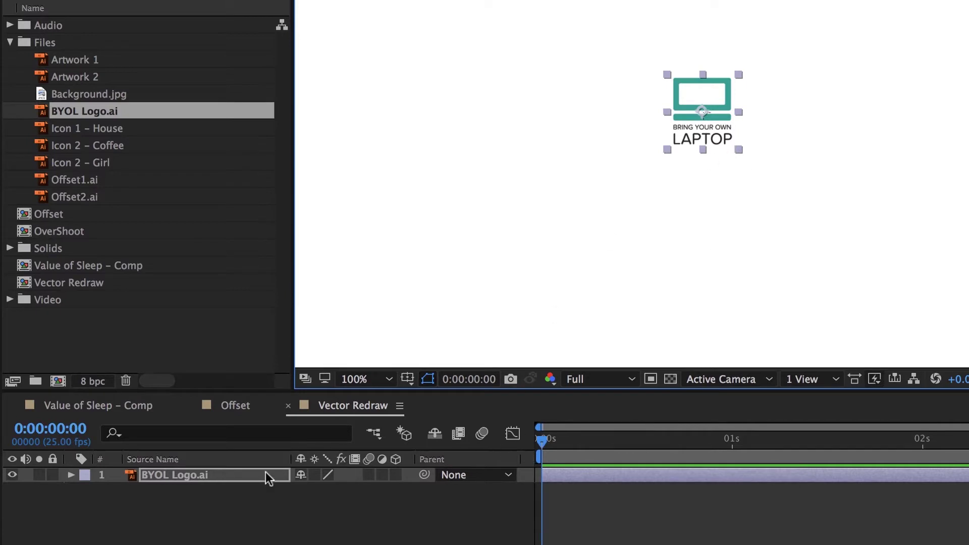
Keyframe BYOL Logo.ai's Scale from 100% at 0s to 1098% at frame 13
click(207, 480)
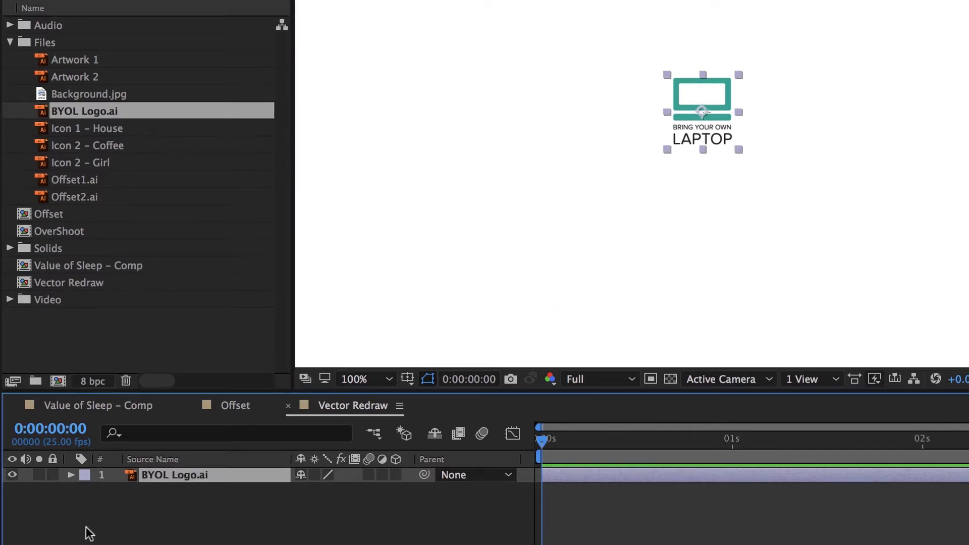
key(s)
click(117, 492)
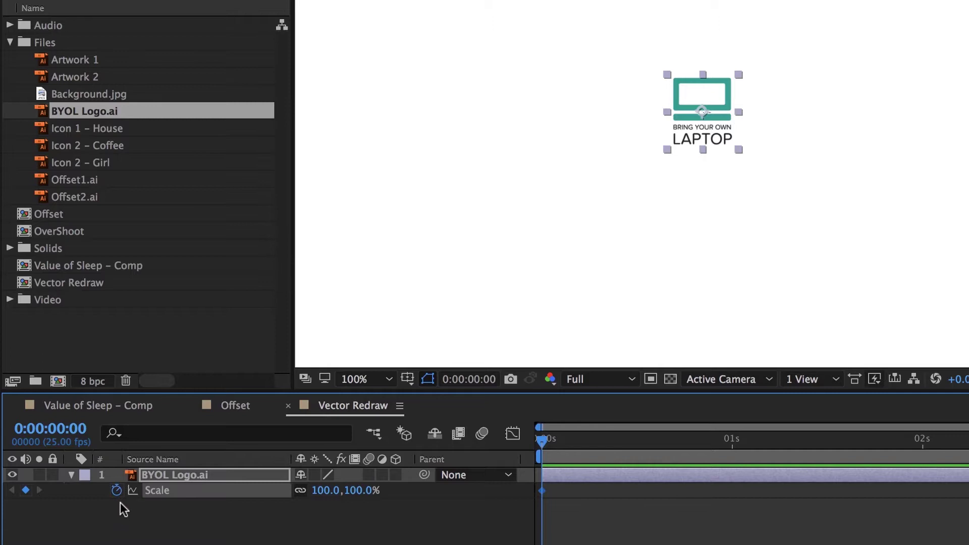
drag(546, 450, 638, 441)
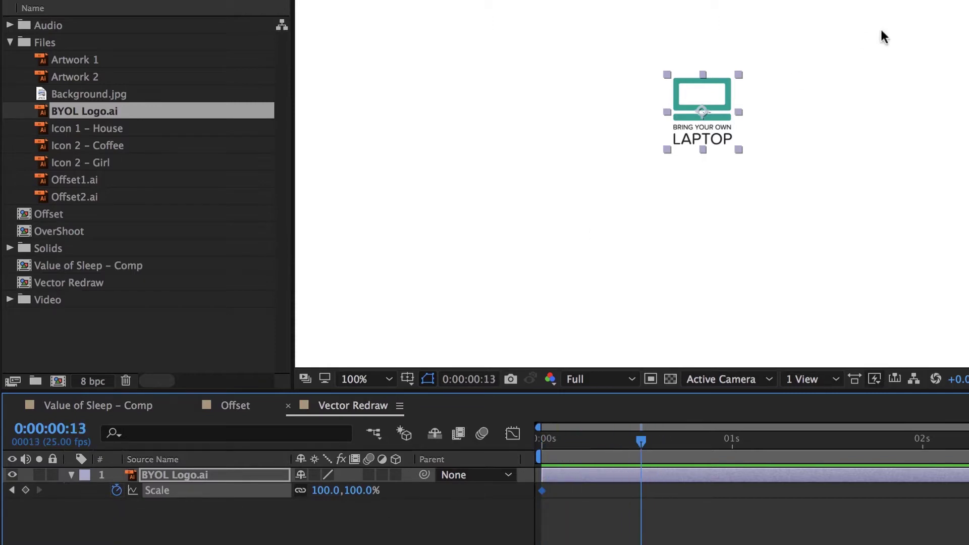
drag(325, 490, 411, 496)
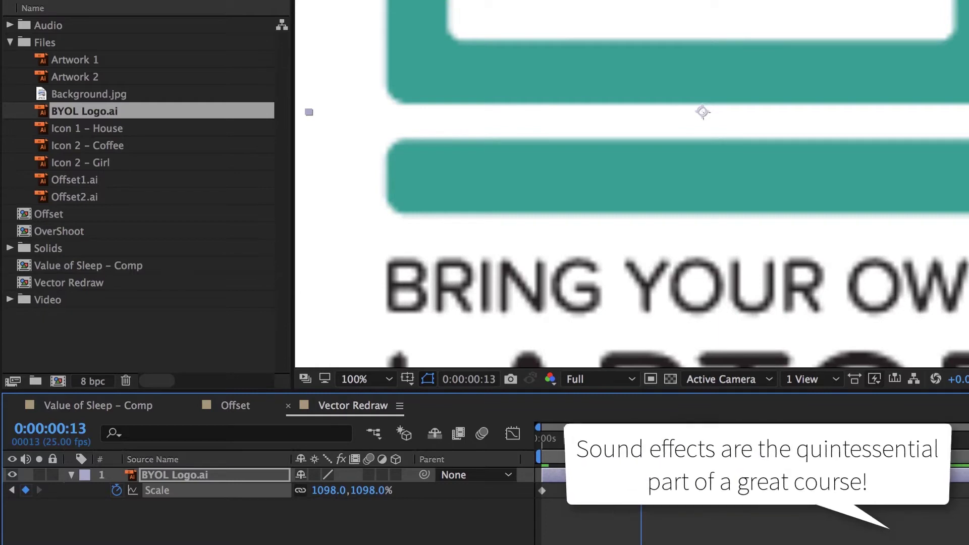
Preview the scale animation and step through to the frame of largest scale
key(Home)
key(space)
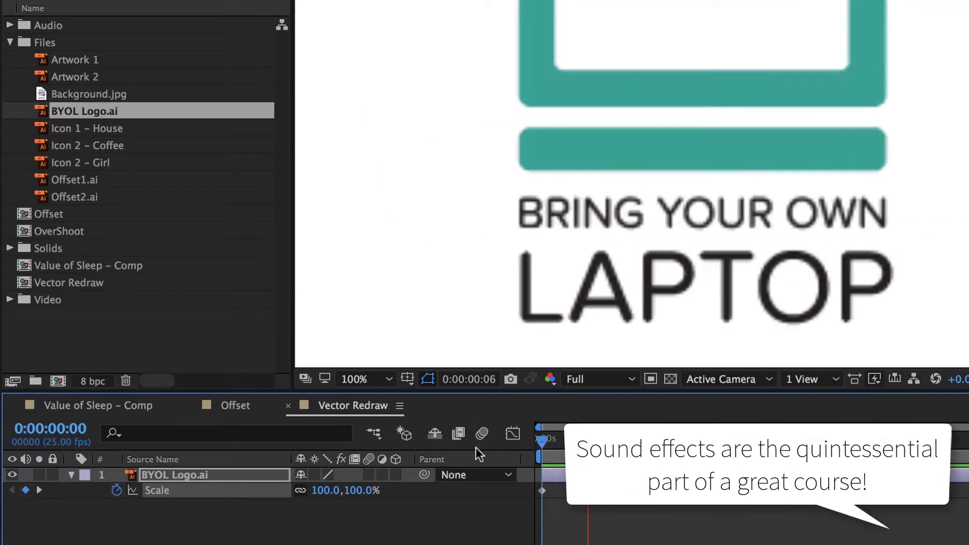
key(space)
key(Page_Down)
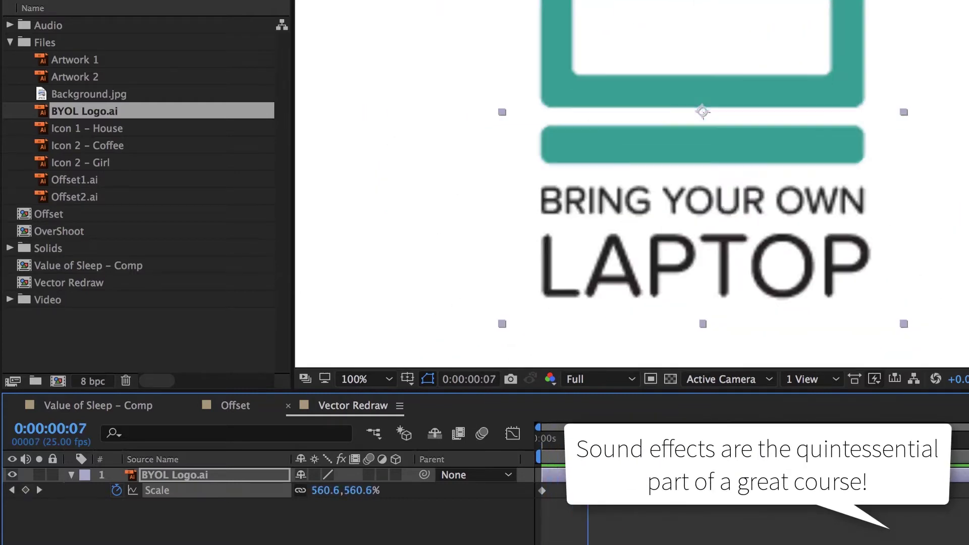
key(Page_Up)
key(Page_Up)
key(Page_Up)
key(Page_Up)
click(653, 460)
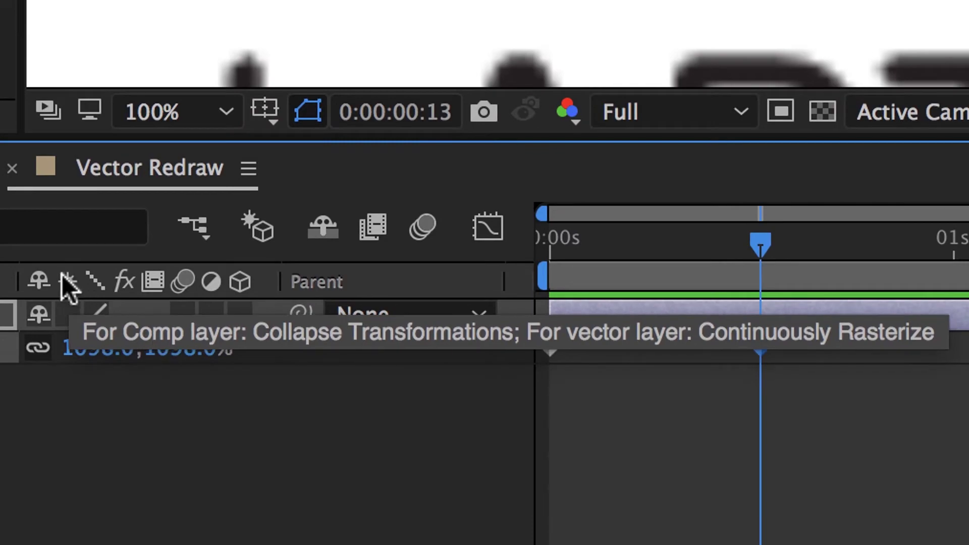
Enable Continuously Rasterize on BYOL Logo.ai, then preview and scrub to frame 13 to confirm sharpness
click(68, 315)
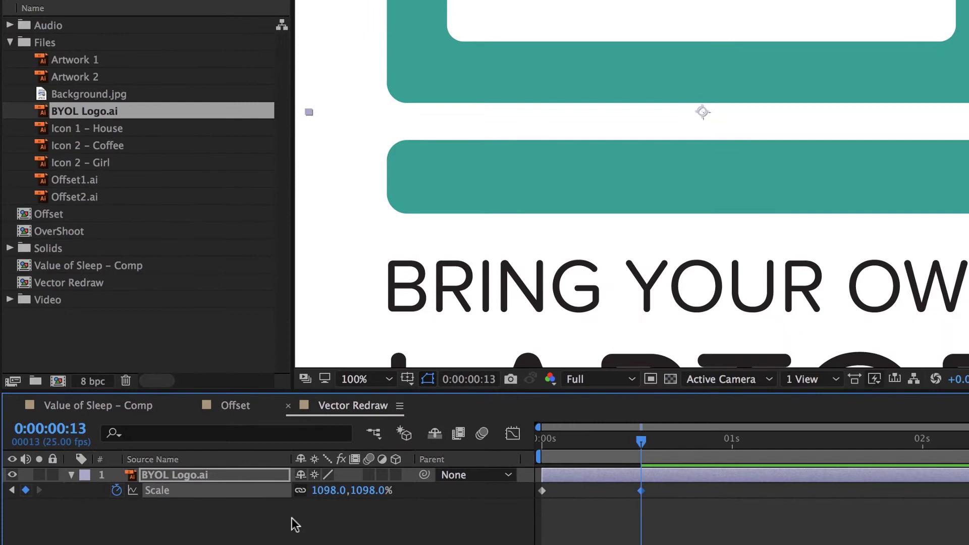
key(Home)
key(space)
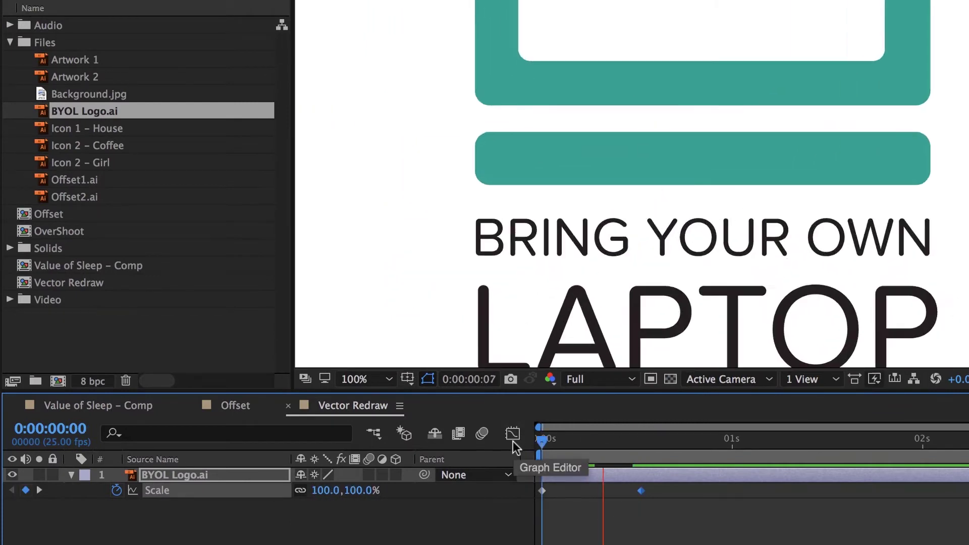
key(space)
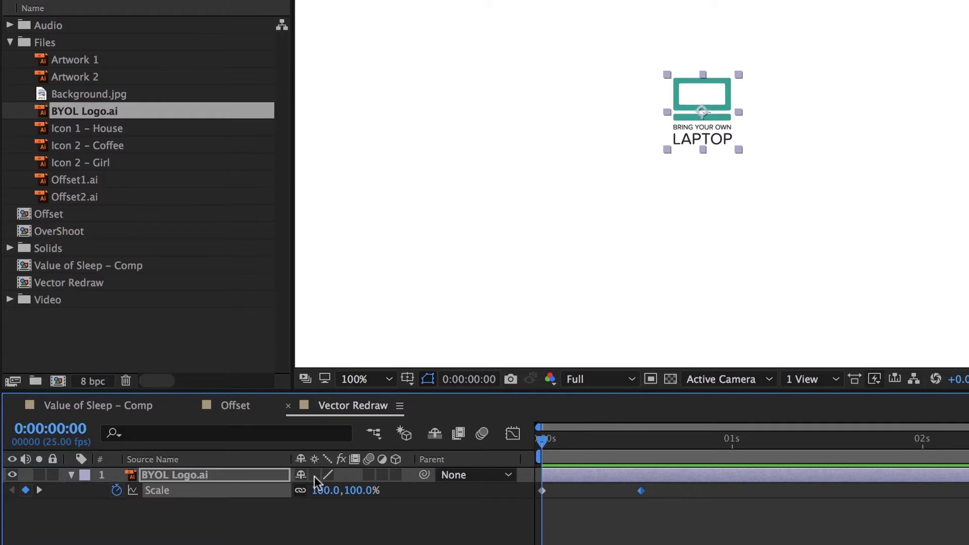
drag(542, 441, 640, 462)
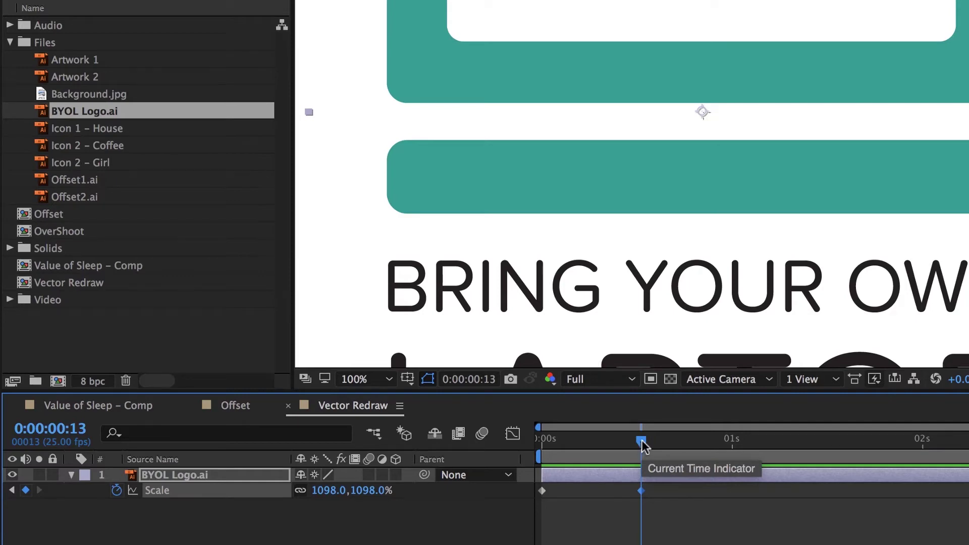
Apply Keyframe Assistant > Easy Ease In to both Scale keyframes of BYOL Logo.ai
drag(643, 446, 537, 449)
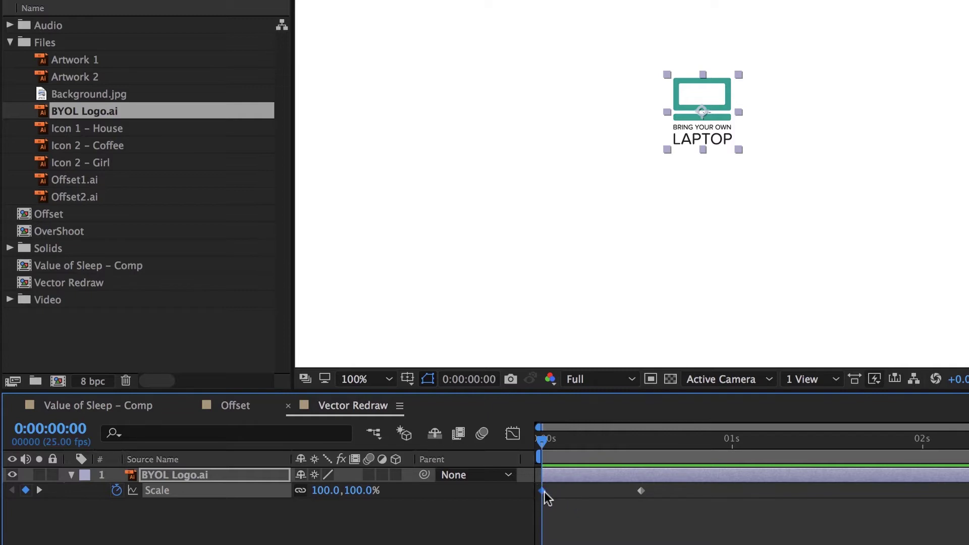
drag(671, 519, 562, 506)
click(641, 491)
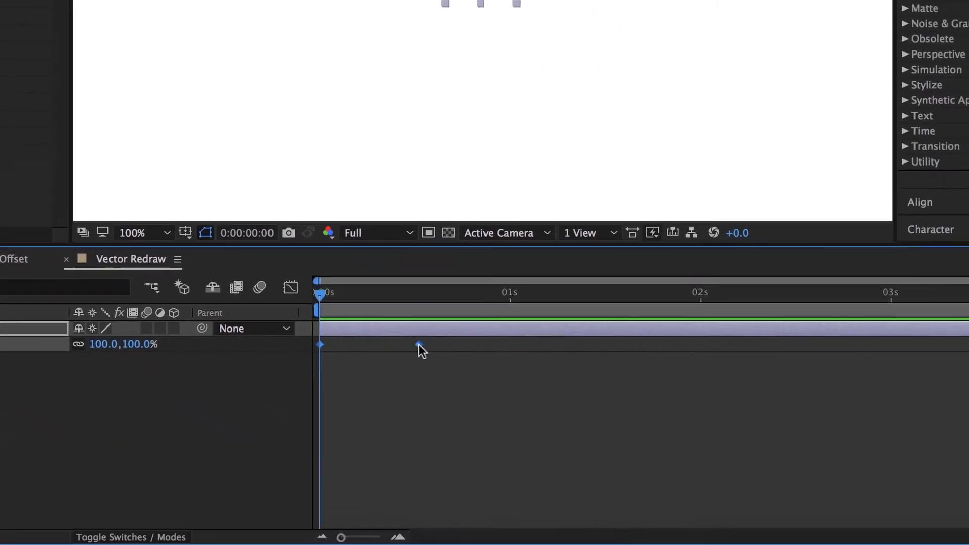
right_click(419, 345)
mouse_move(495, 530)
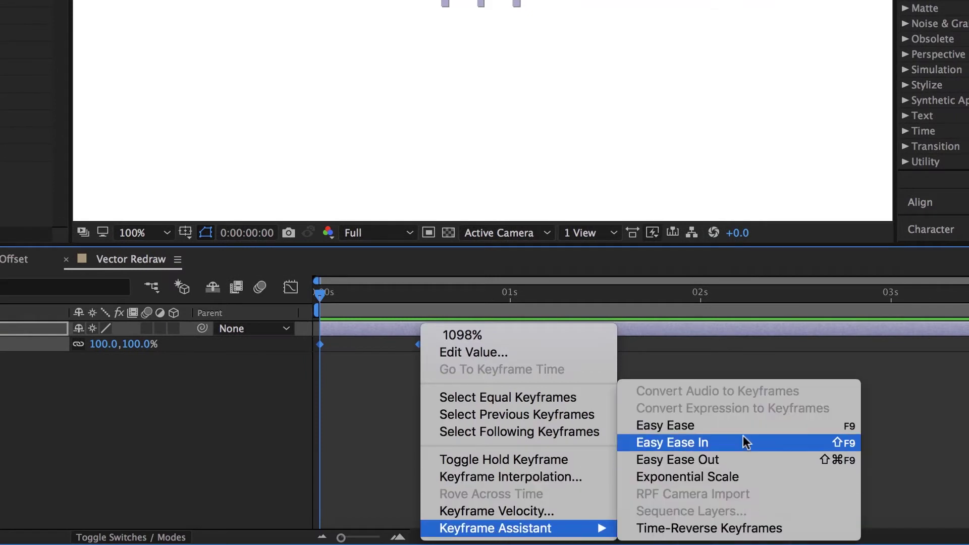
click(702, 445)
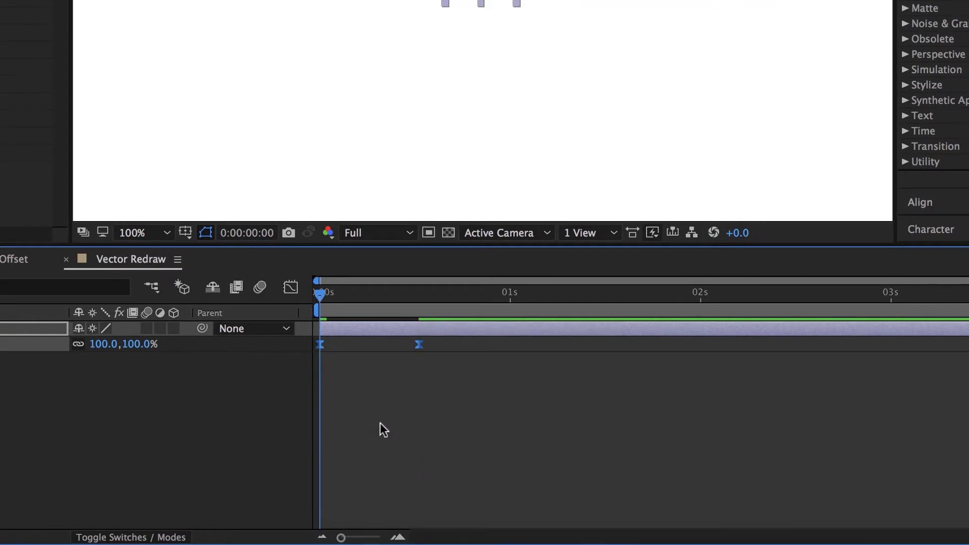
In the Graph Editor, reset both Scale keyframes to linear and reapply Easy Ease to each
click(290, 287)
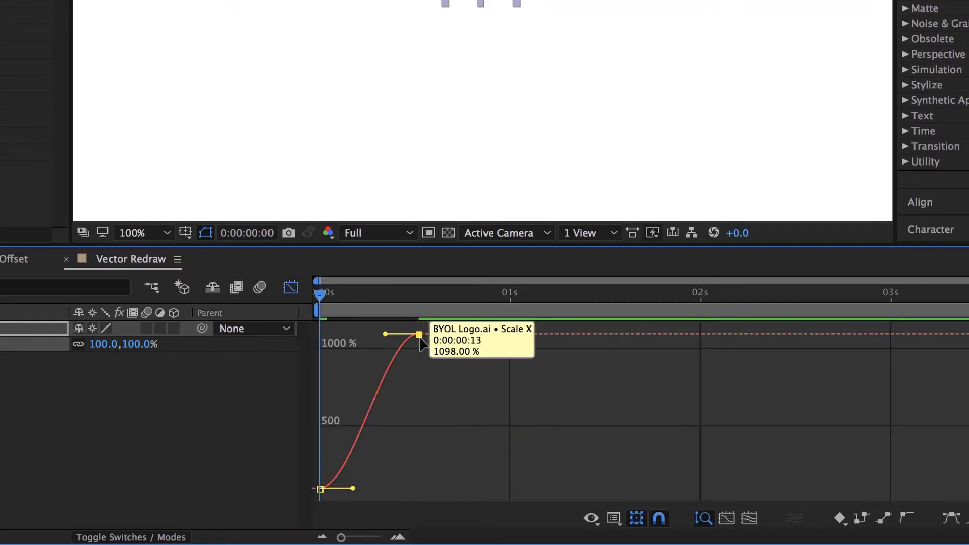
key(ctrl+a)
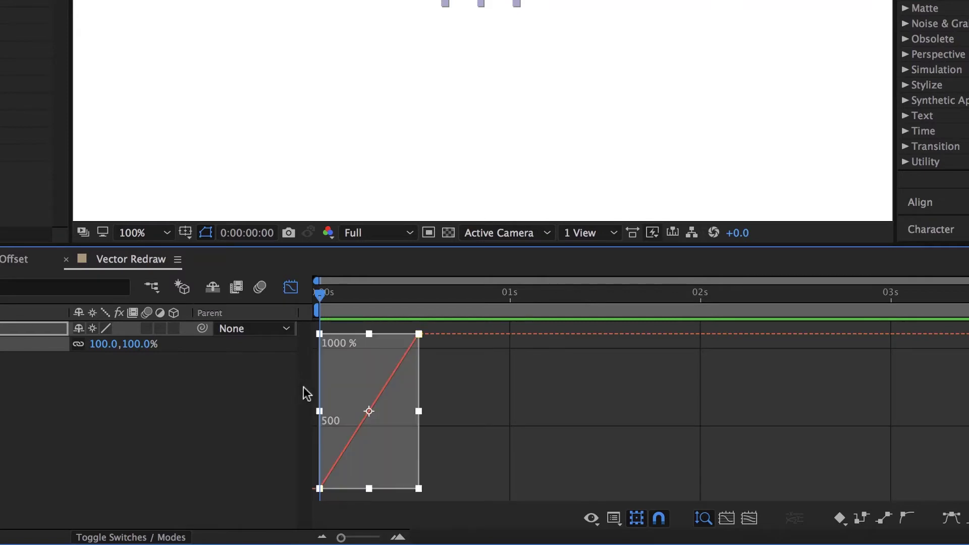
key(ctrl+z)
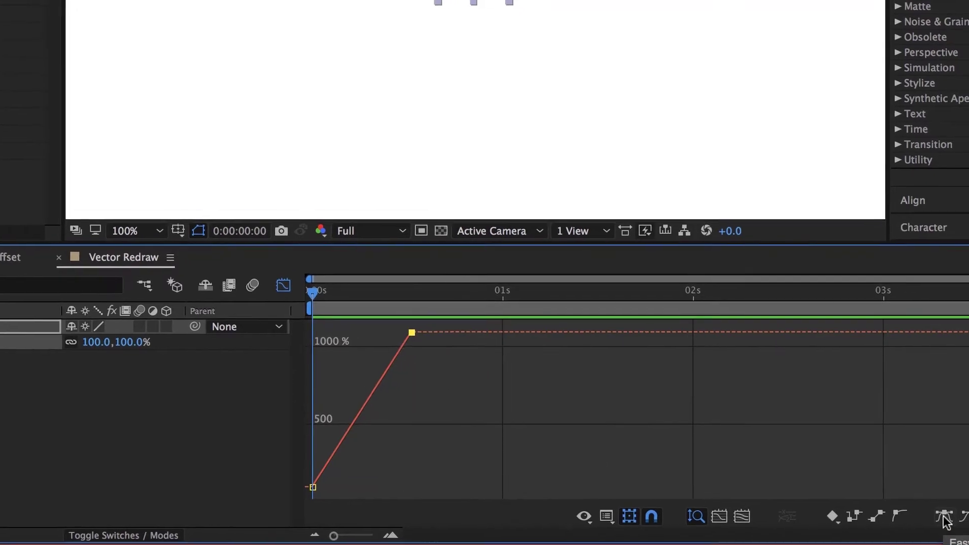
click(901, 509)
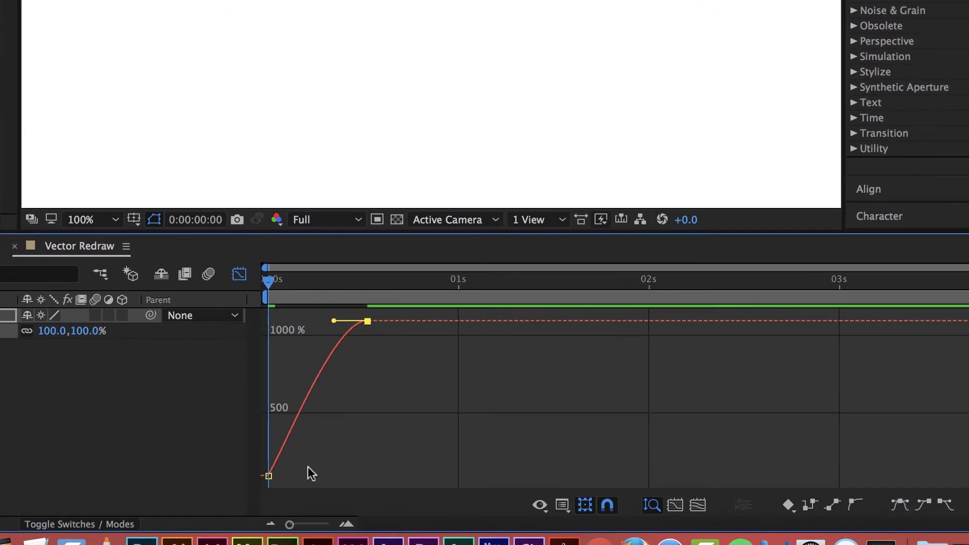
click(268, 476)
click(900, 513)
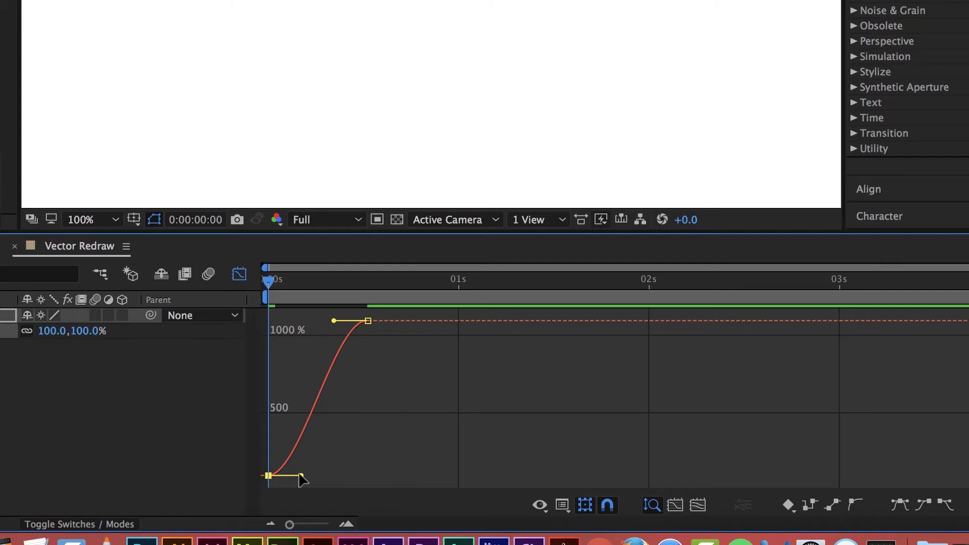
Drag the Bezier handles so the Scale curve starts slowly and climbs steeply to 1098%
drag(300, 475, 311, 468)
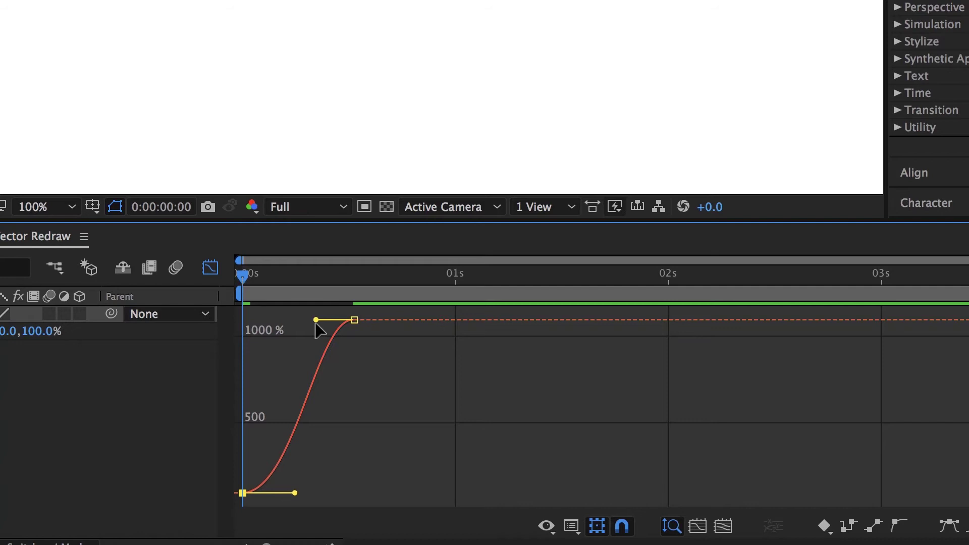
drag(316, 323, 373, 419)
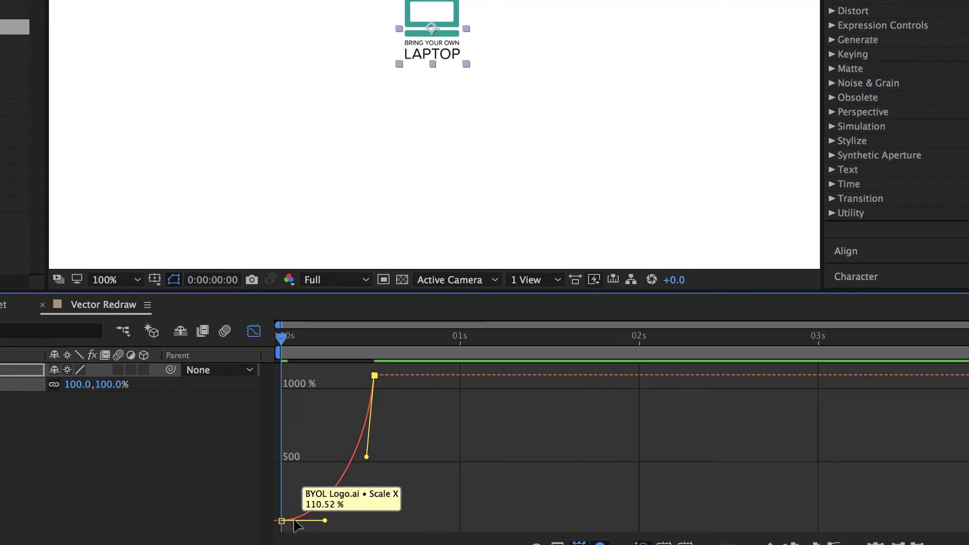
drag(326, 525, 353, 525)
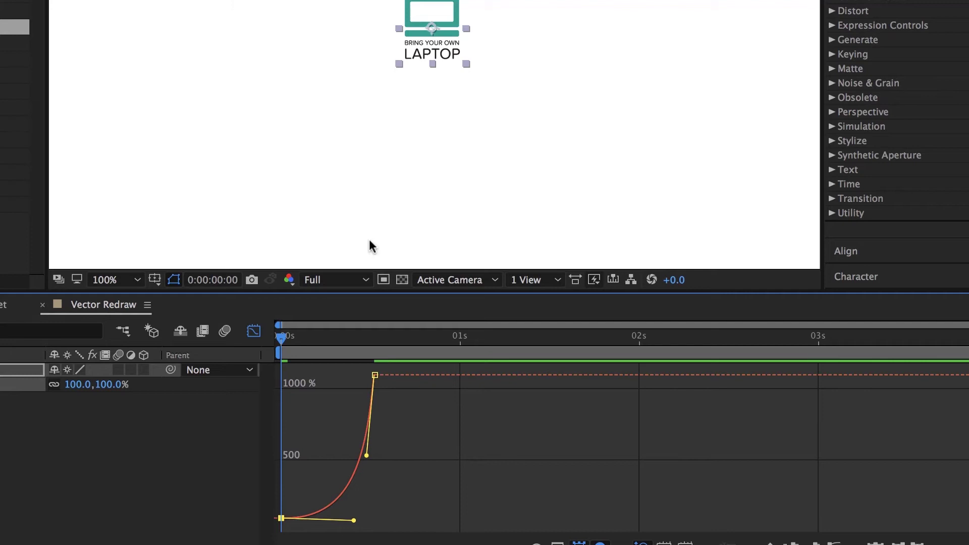
drag(380, 339, 238, 340)
Move the final Scale keyframe later in time and replay the animation
key(space)
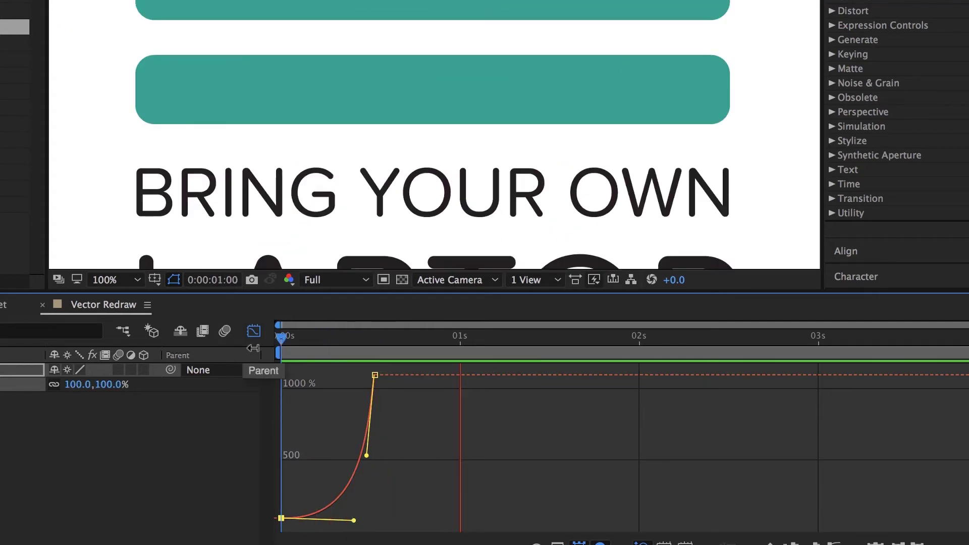
key(space)
key(space)
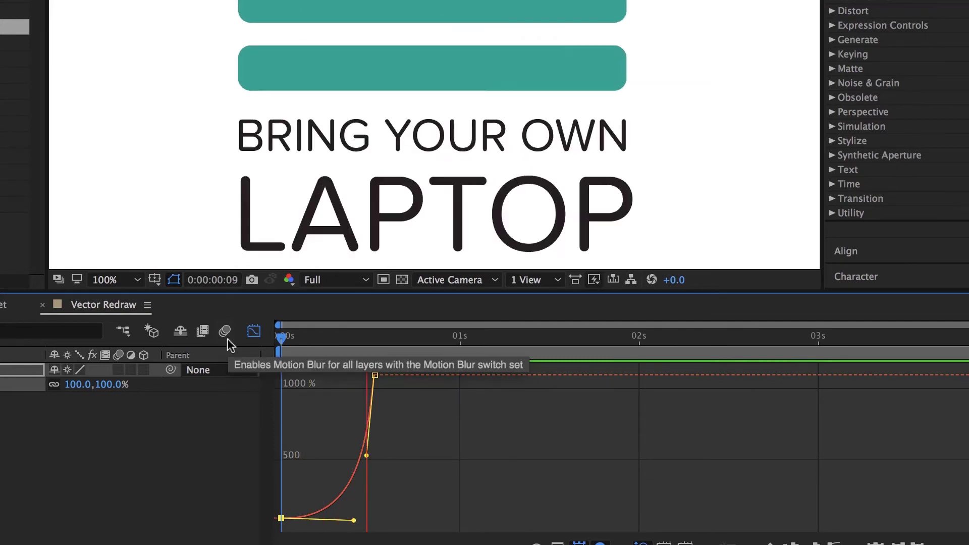
click(254, 331)
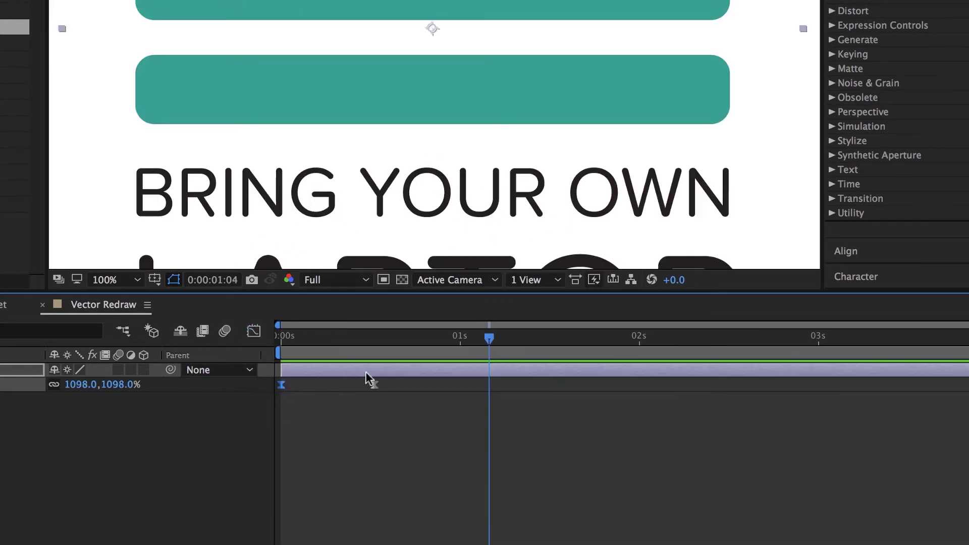
click(375, 385)
drag(375, 385, 431, 385)
key(Home)
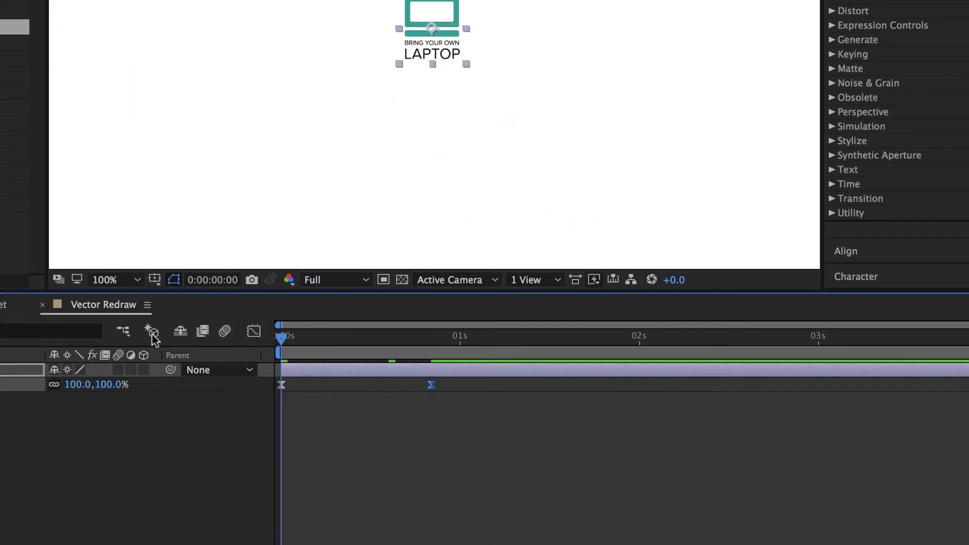
key(space)
key(space)
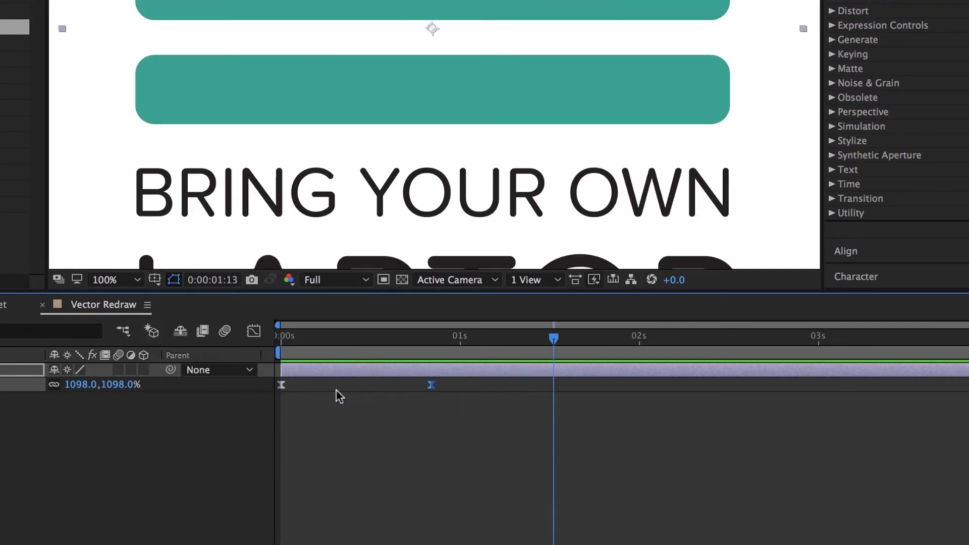
Steepen the curve into the final keyframe, replay it, and enable the composition's motion blur
click(254, 330)
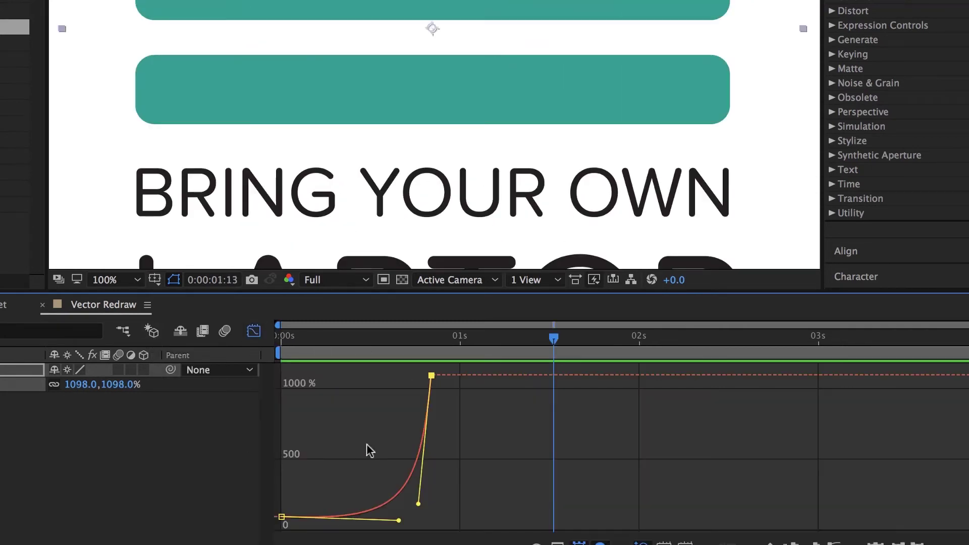
drag(422, 513, 390, 517)
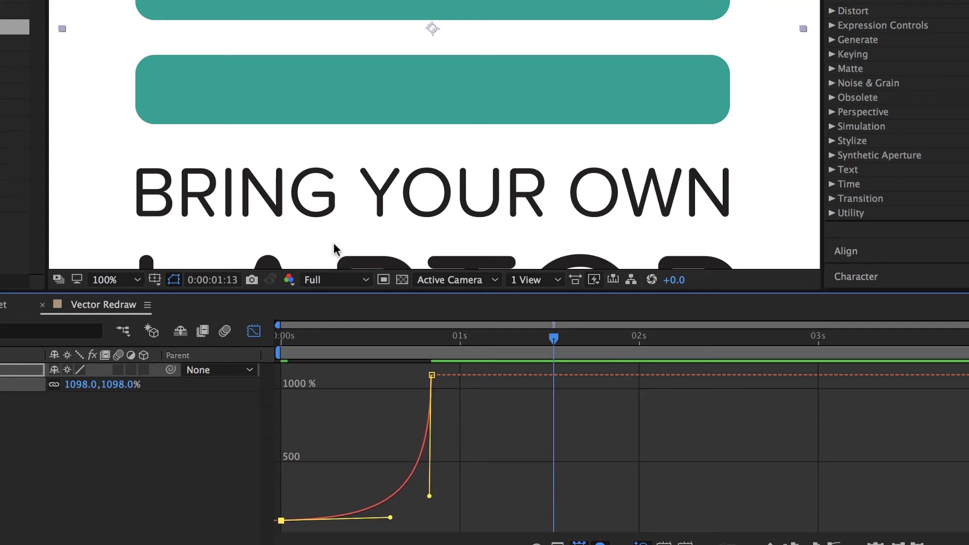
click(254, 330)
key(Home)
key(space)
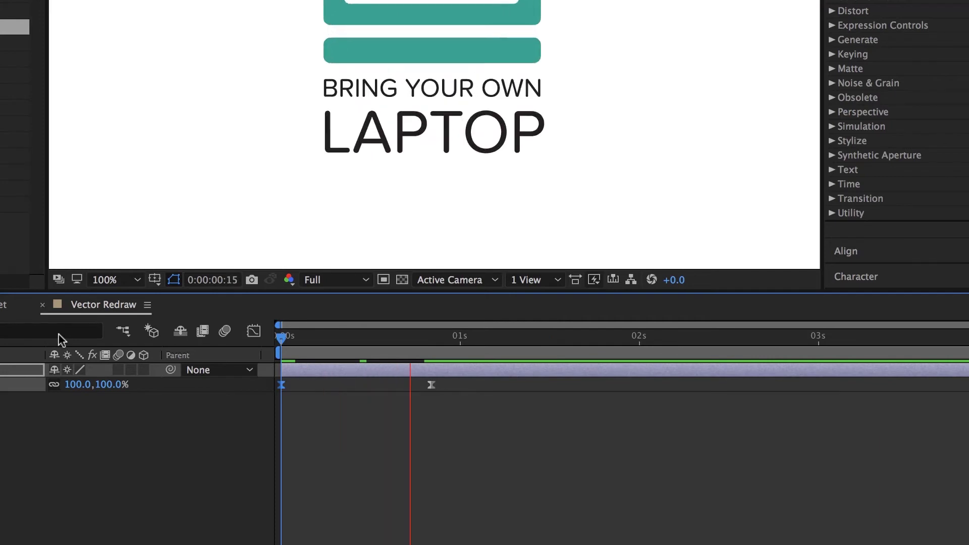
click(226, 332)
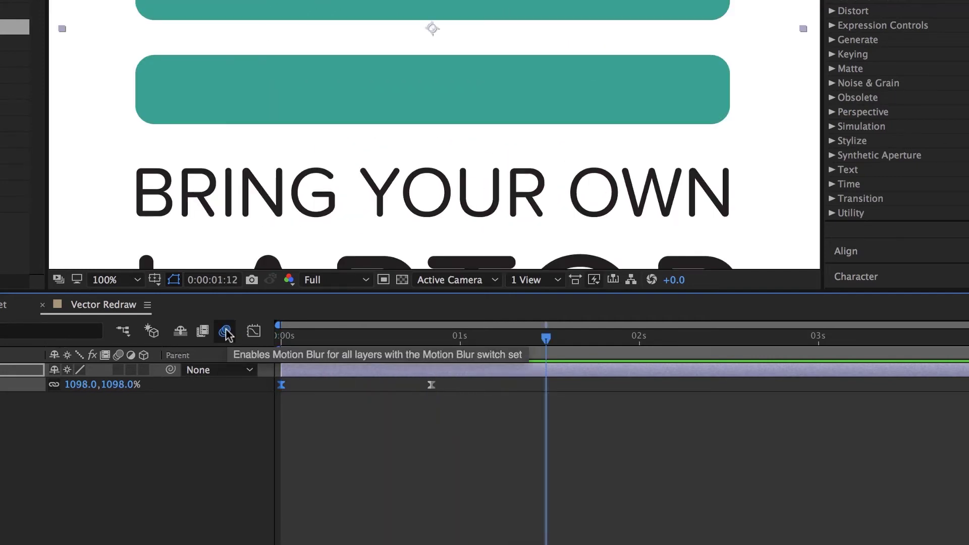
Turn on BYOL Logo.ai's Motion Blur switch, then play and scrub the zoom to check the blur
click(119, 370)
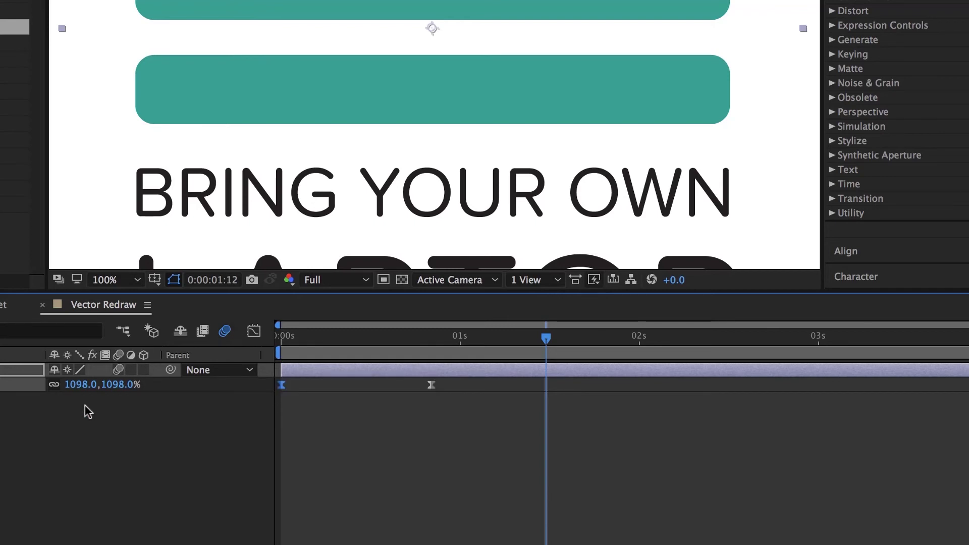
key(space)
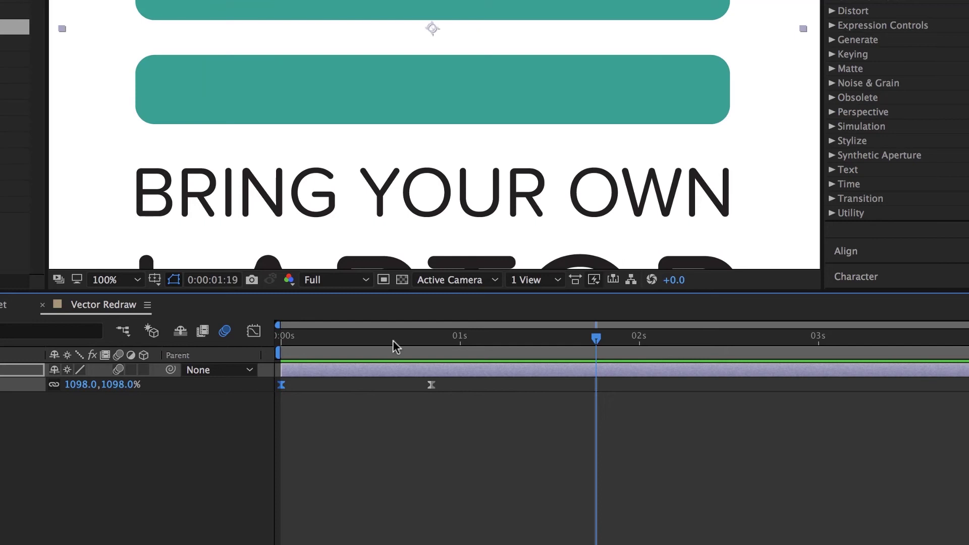
click(317, 338)
drag(303, 342, 419, 352)
key(space)
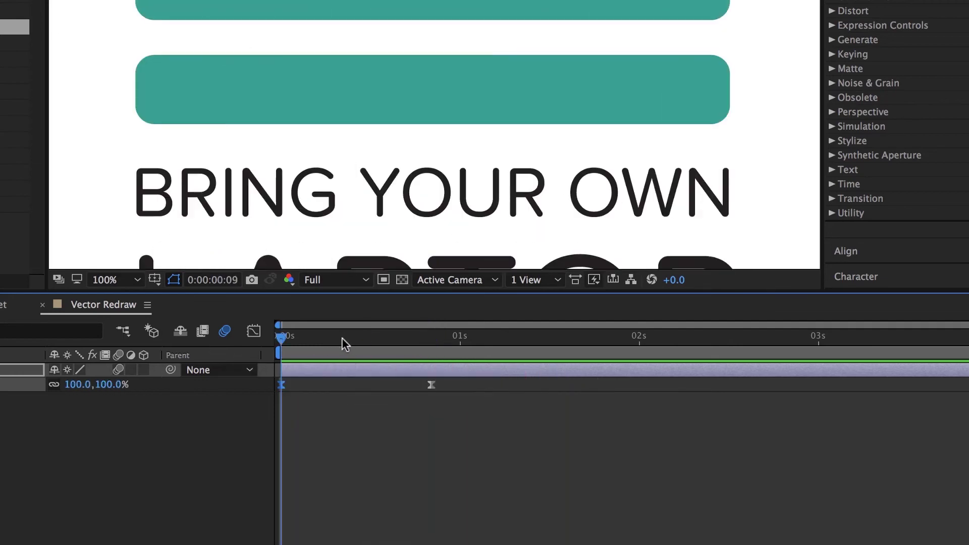
click(315, 337)
drag(315, 343, 359, 346)
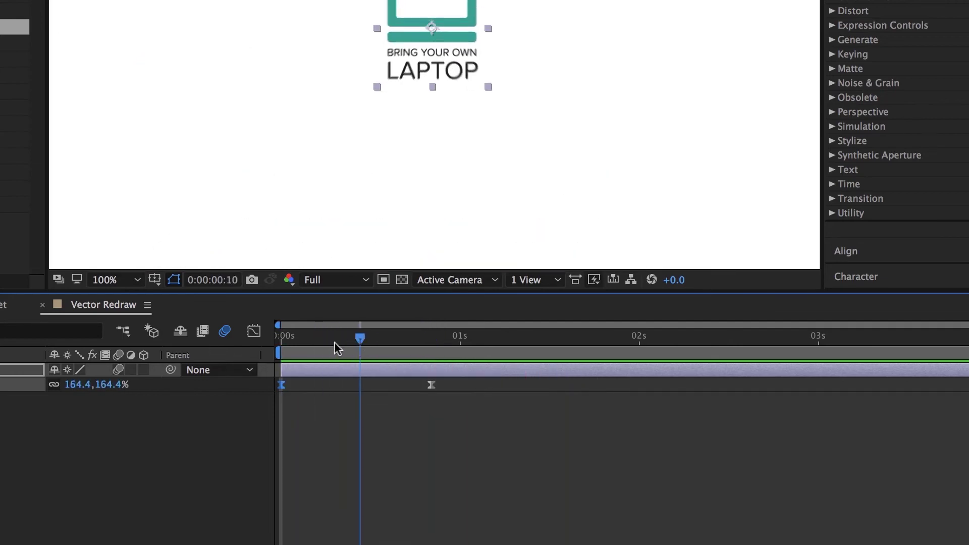
key(Home)
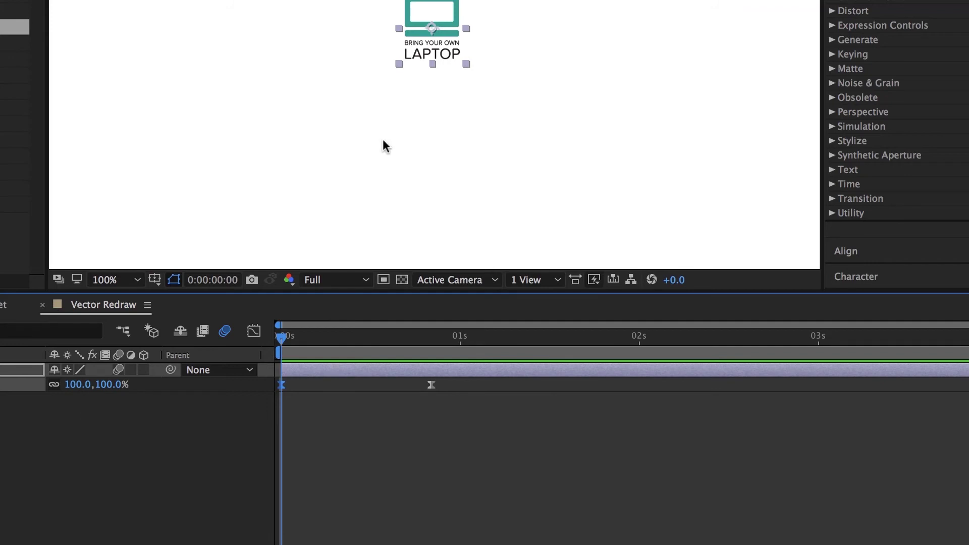